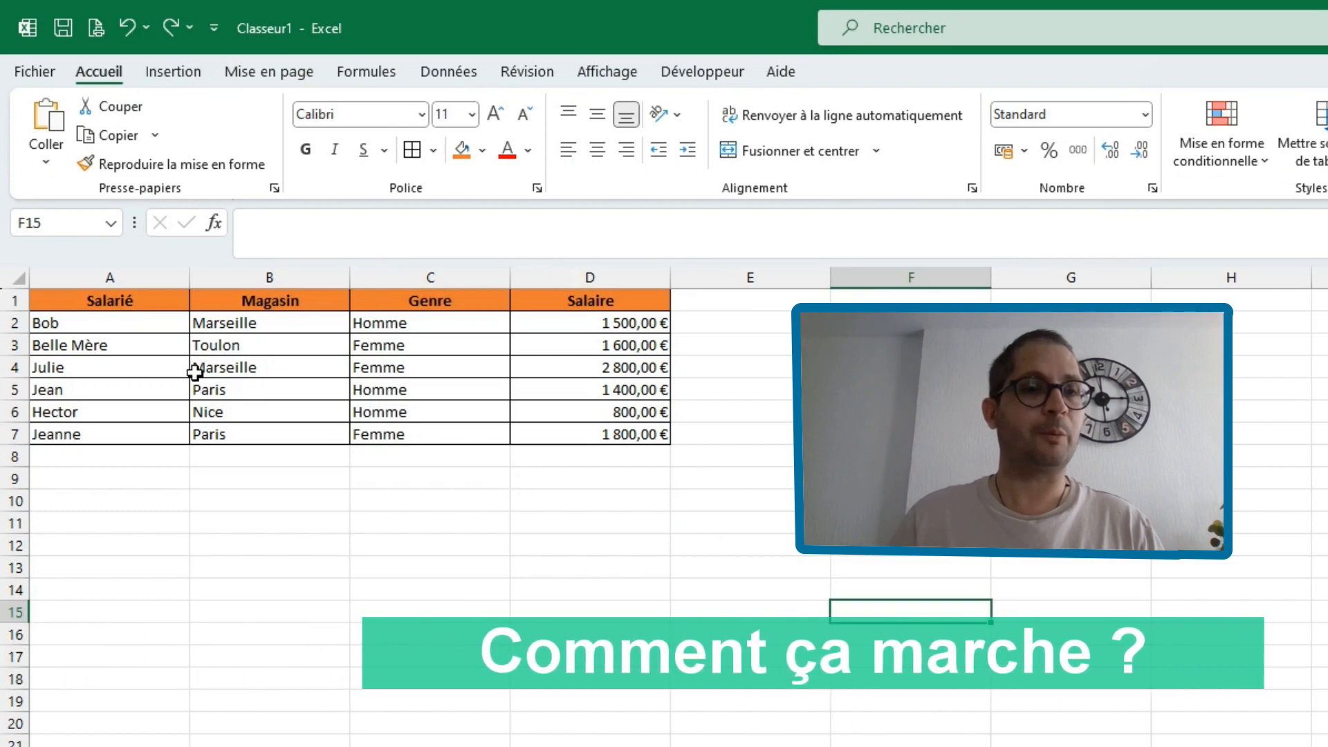
click(196, 375)
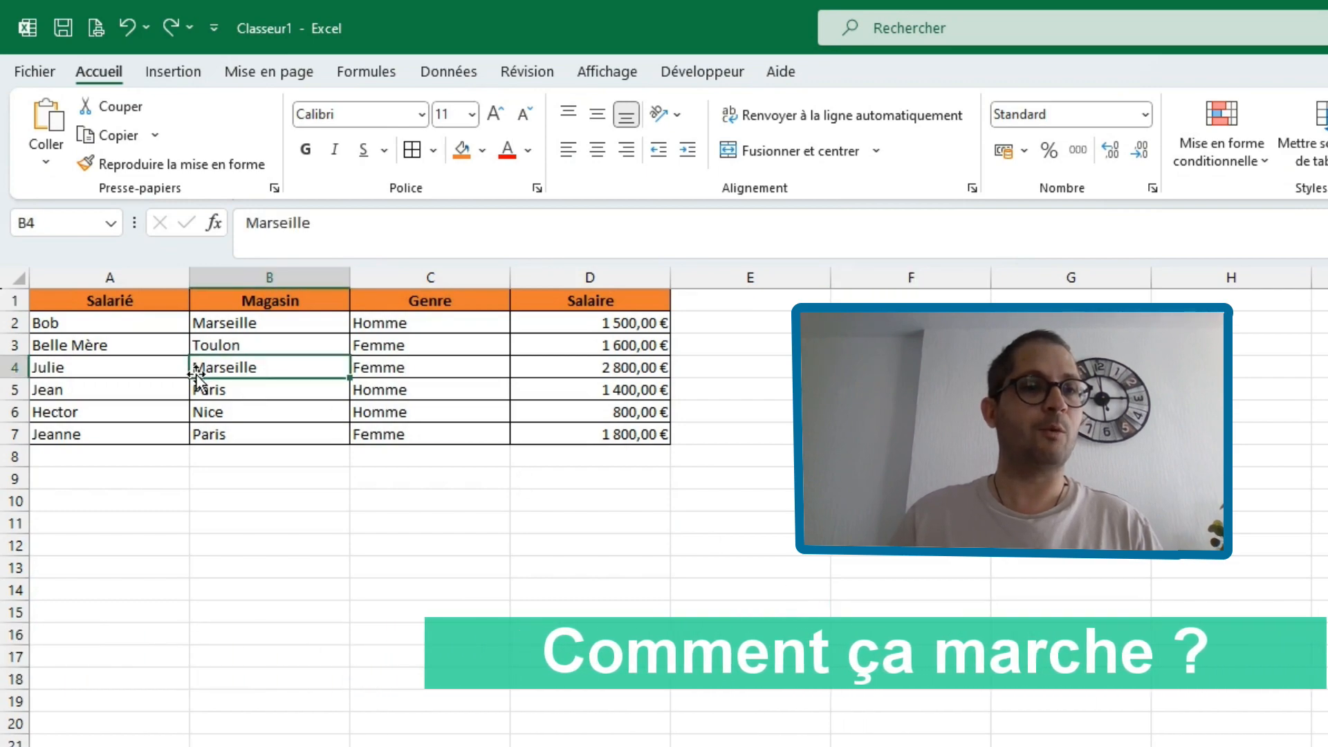
click(220, 506)
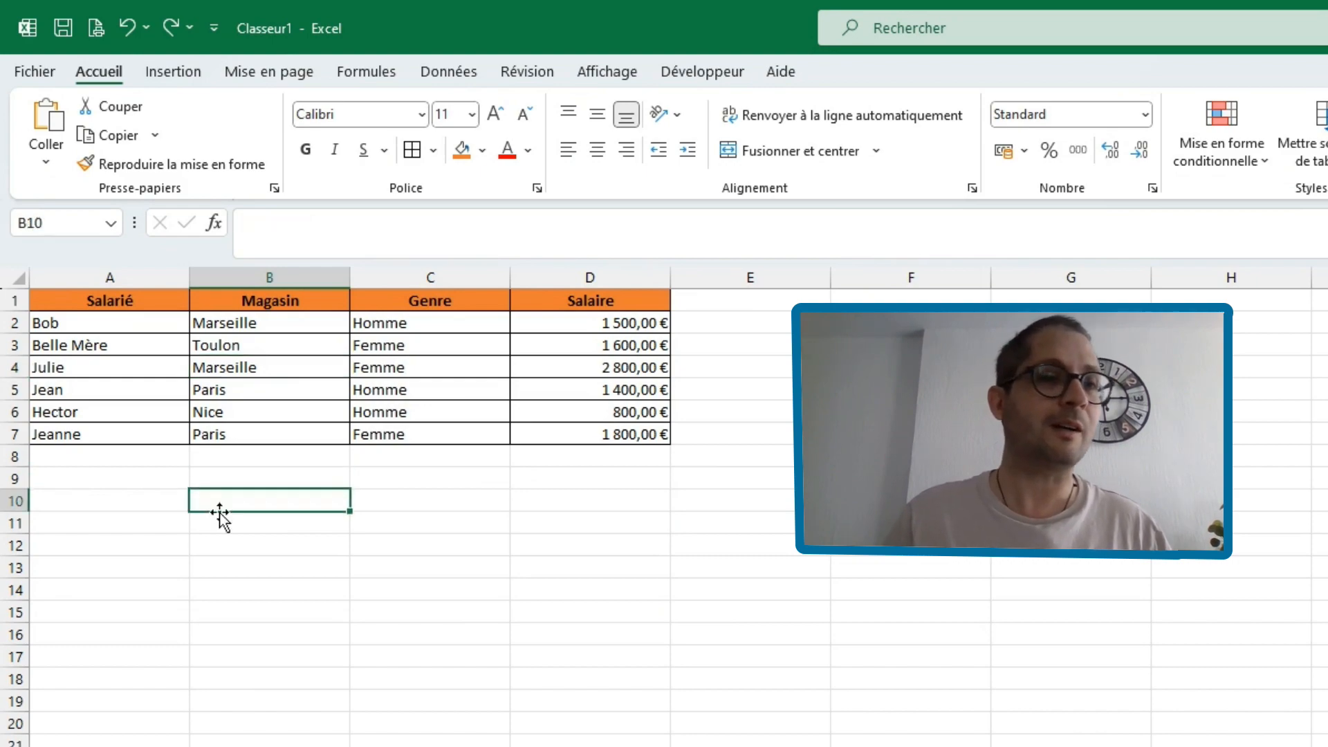
click(99, 296)
drag(99, 296, 599, 440)
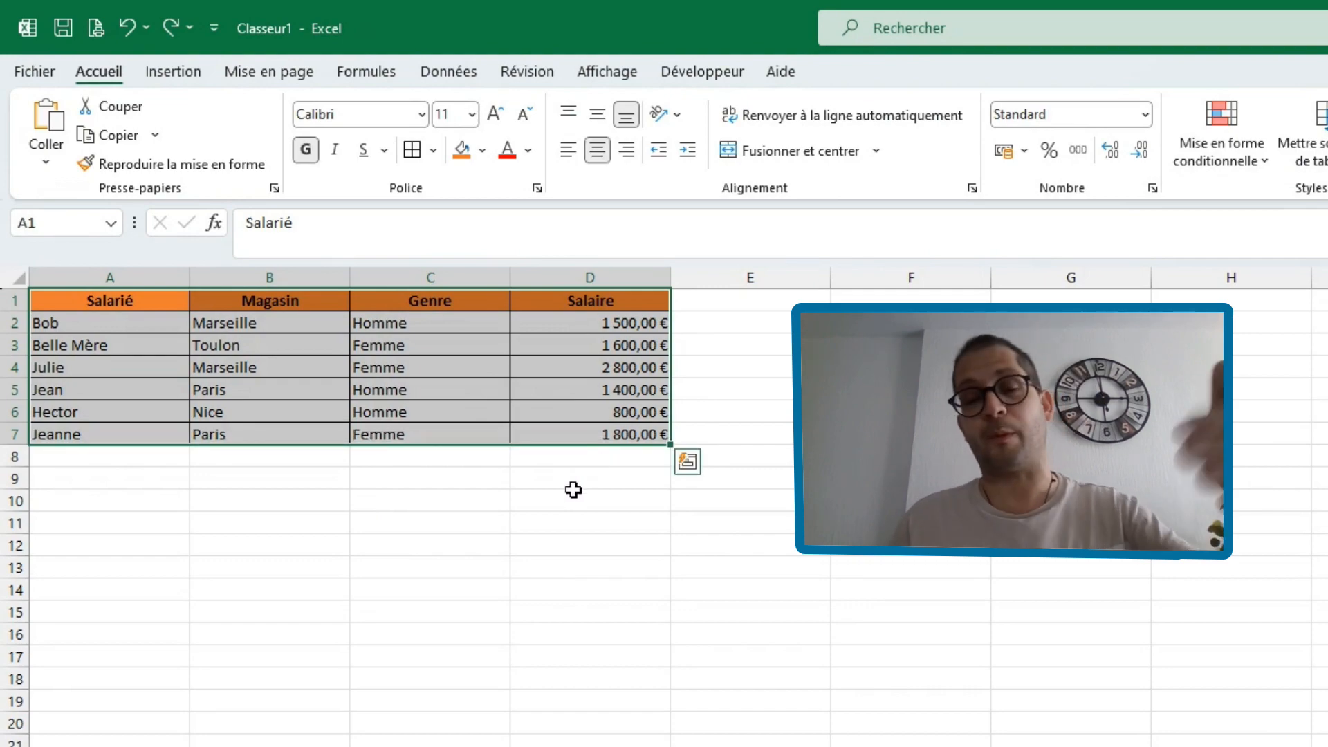
click(300, 590)
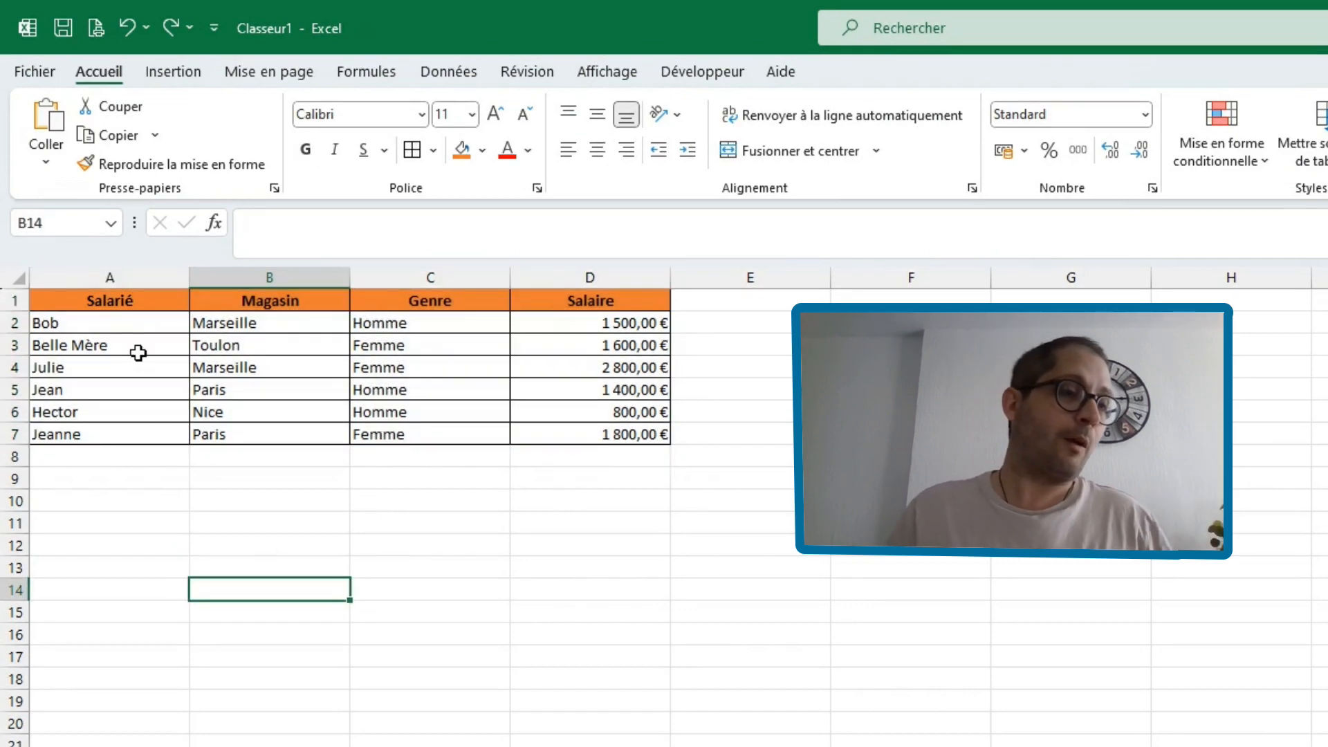
Step: Copy the whole employee table A1:D7 and paste it at A12
click(118, 300)
key(ctrl+a)
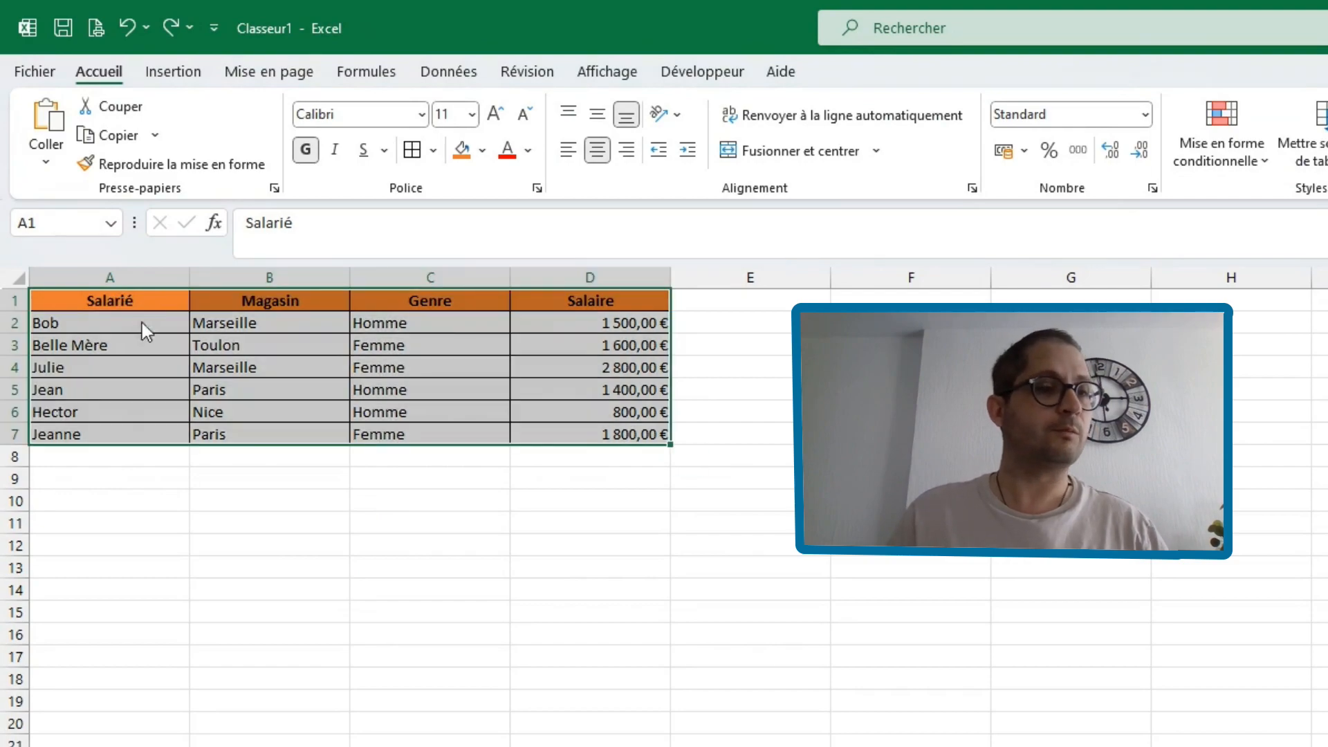
right_click(142, 322)
click(228, 407)
drag(104, 484, 126, 544)
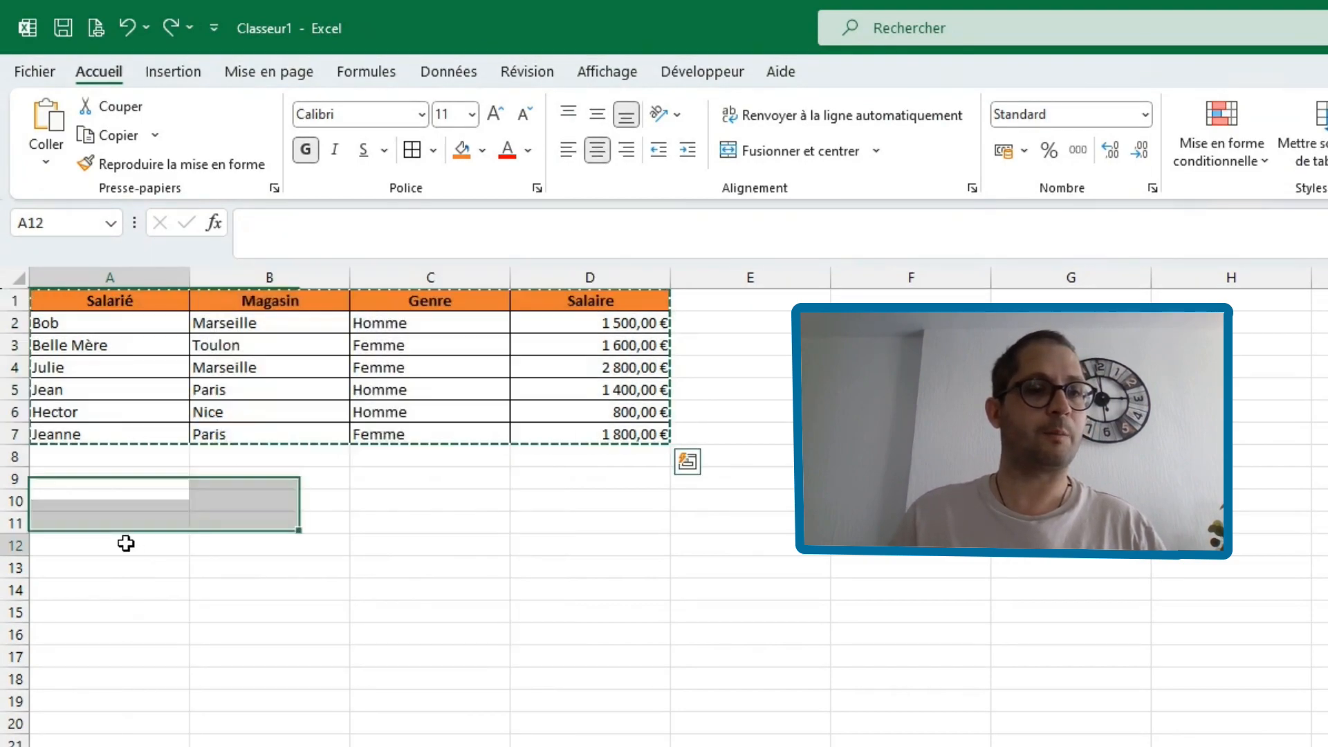
right_click(125, 544)
click(195, 630)
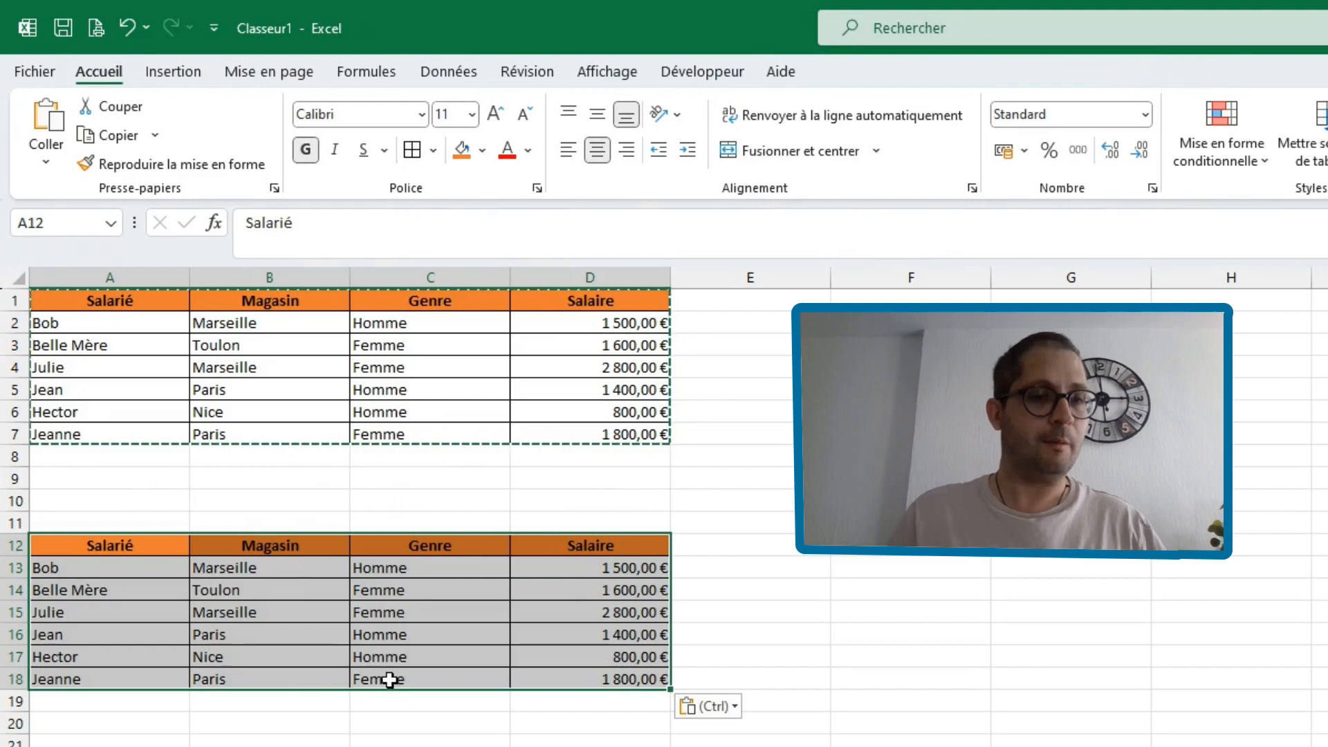
Step: Undo the table paste at A12 and redo the column widening after undoing one action too many
click(389, 679)
key(ctrl+z)
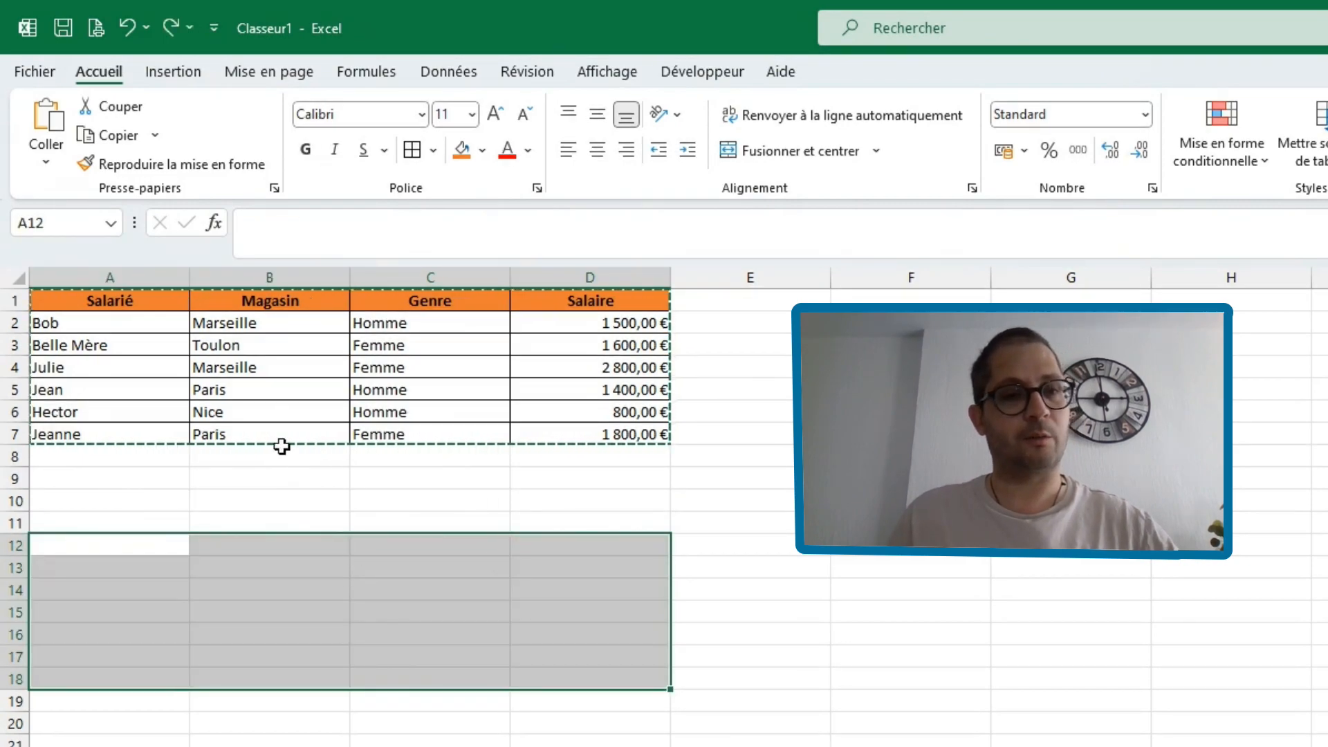
click(261, 387)
key(ctrl+z)
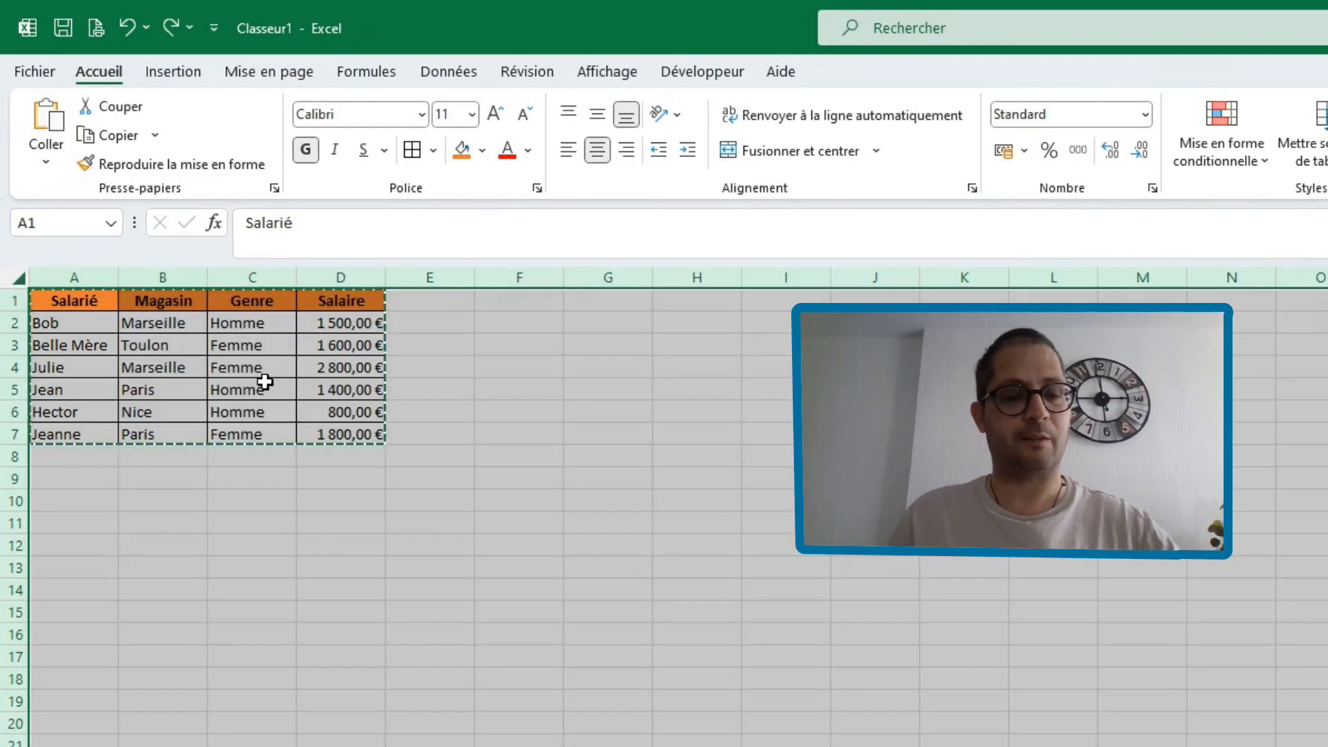
key(ctrl+y)
key(Escape)
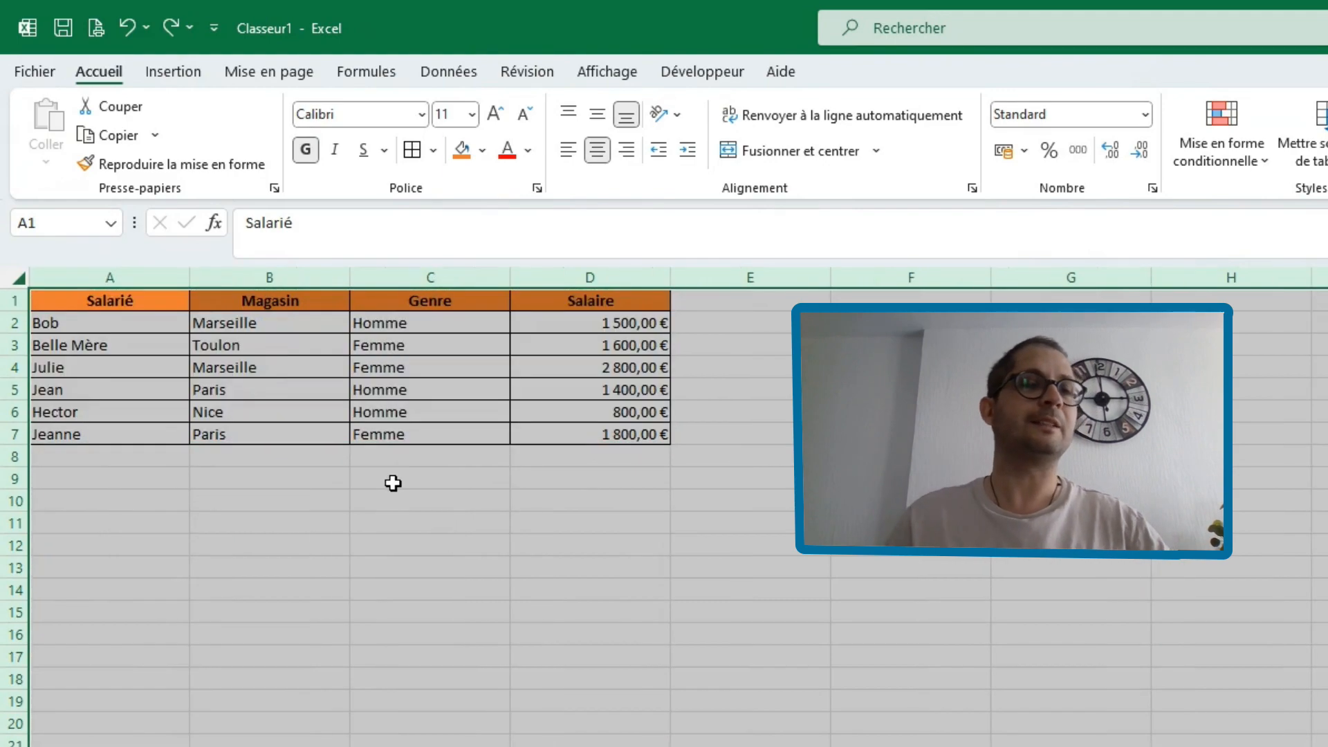
click(392, 481)
Step: Duplicate the complete salary table through the clipboard, placing the copy at A12
click(311, 402)
key(ctrl+a)
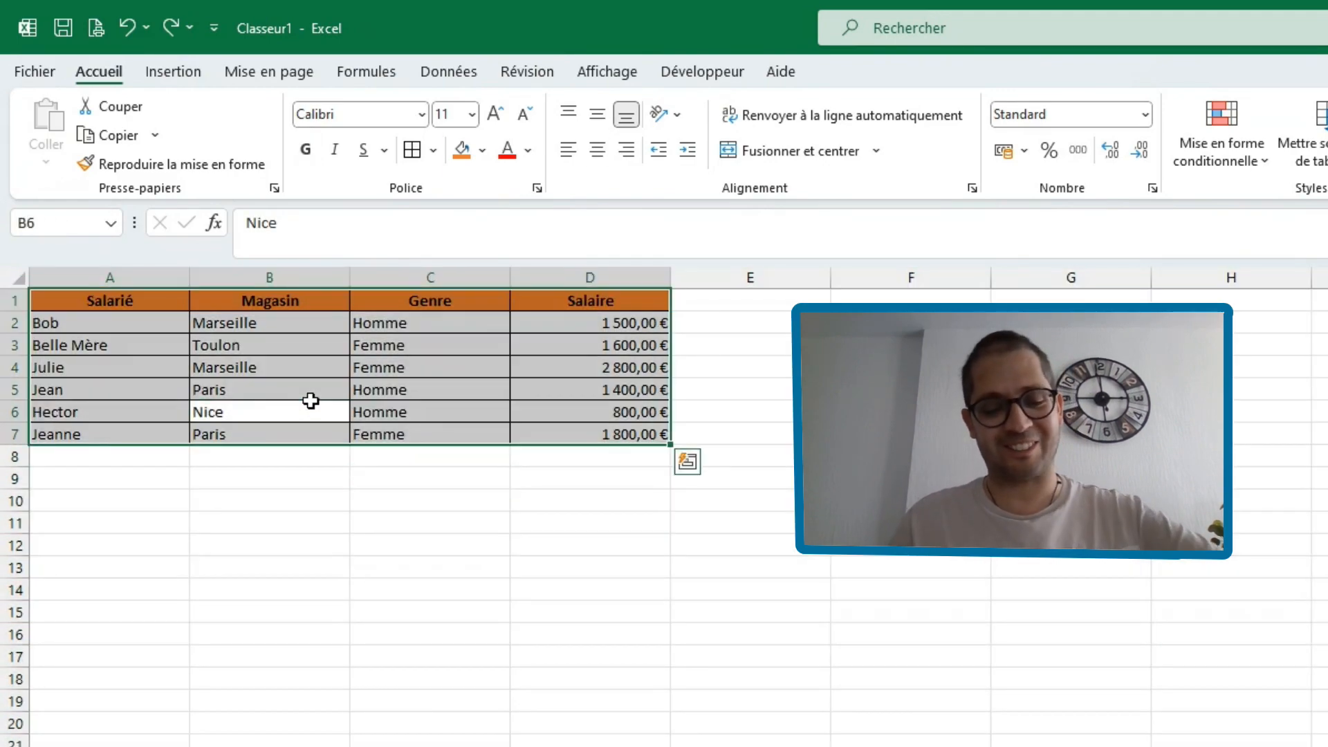
key(ctrl+c)
click(172, 546)
key(ctrl+v)
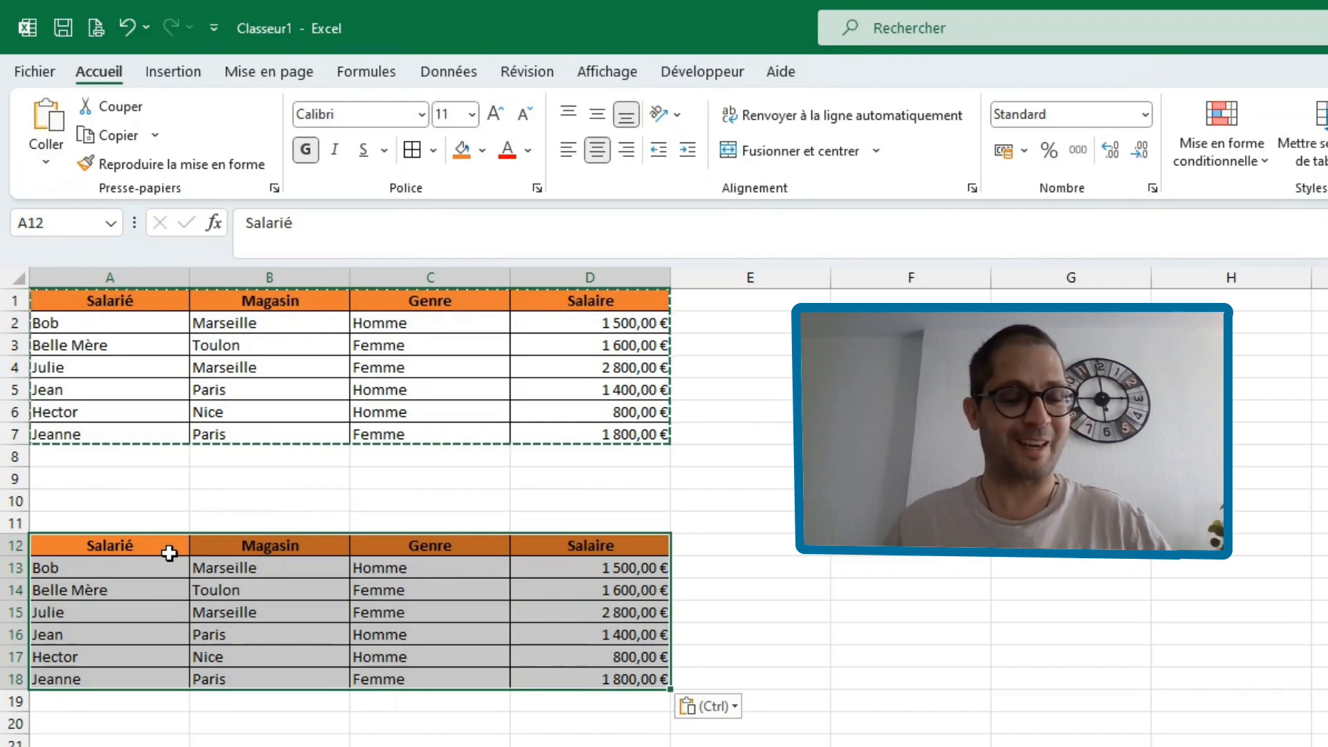
Step: Undo the duplicated table and cancel the pending copy of the source range
key(ctrl+z)
click(291, 567)
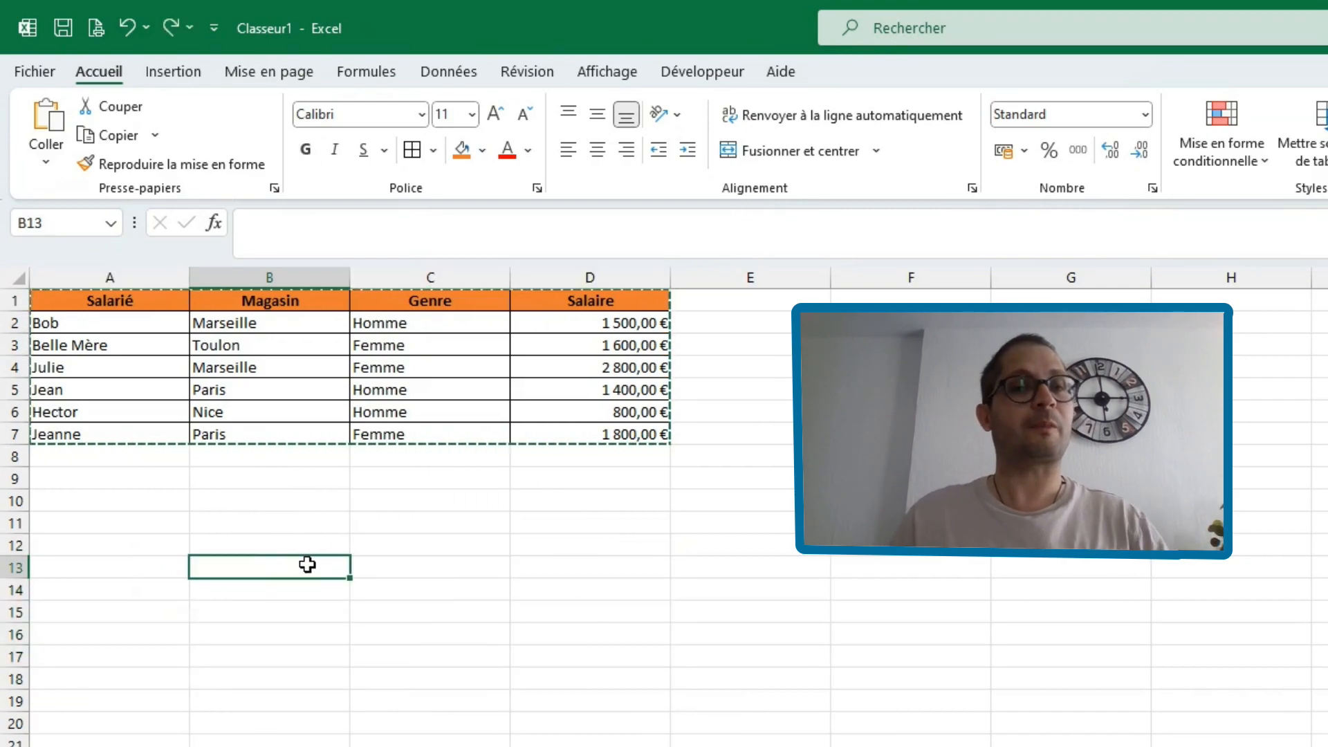
key(Escape)
Step: Move the whole table down so it starts at A15, and move it back to A1
click(169, 348)
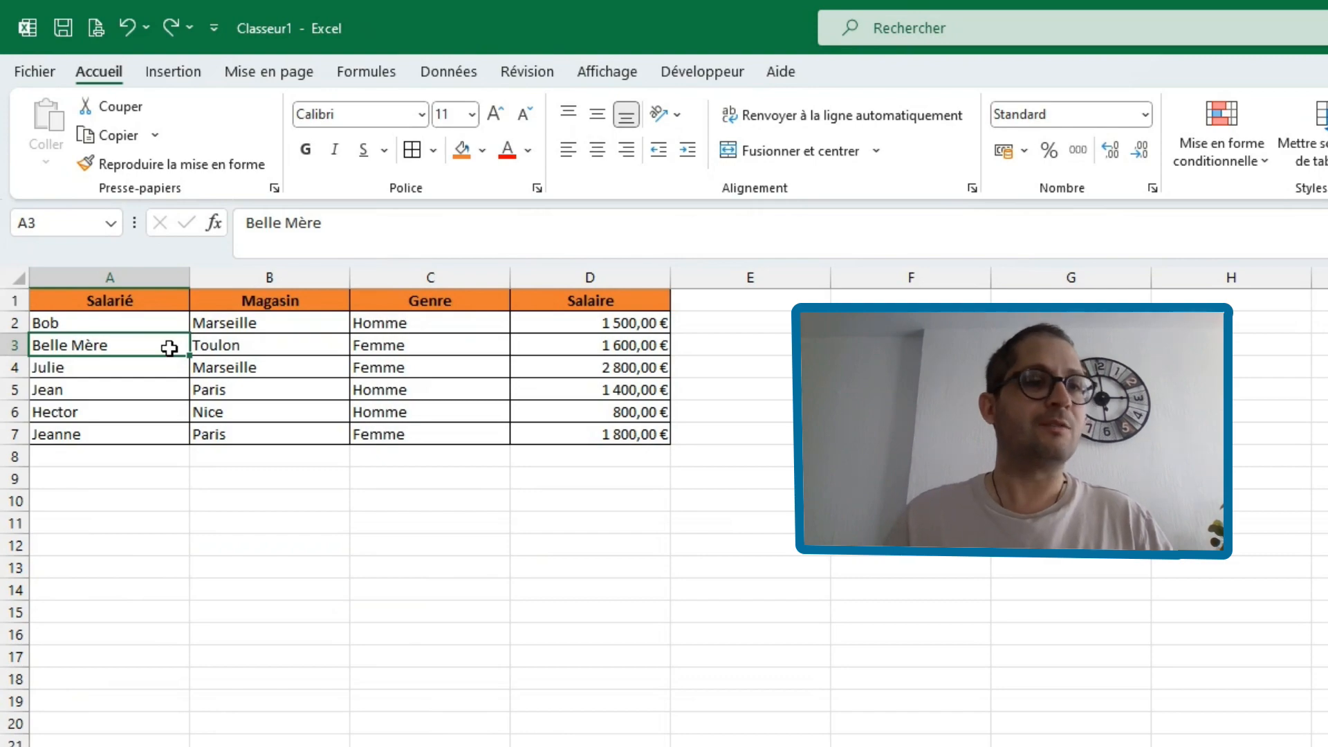
key(ctrl+a)
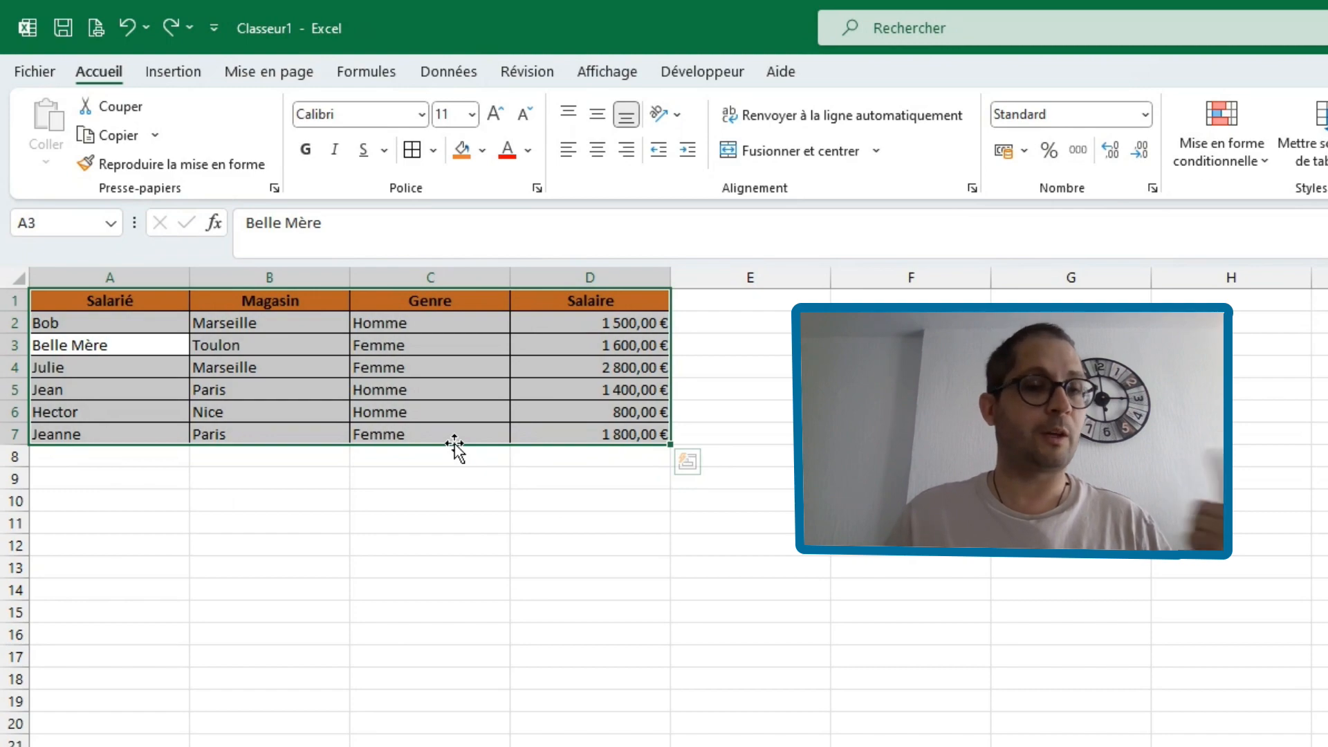
drag(455, 442, 485, 735)
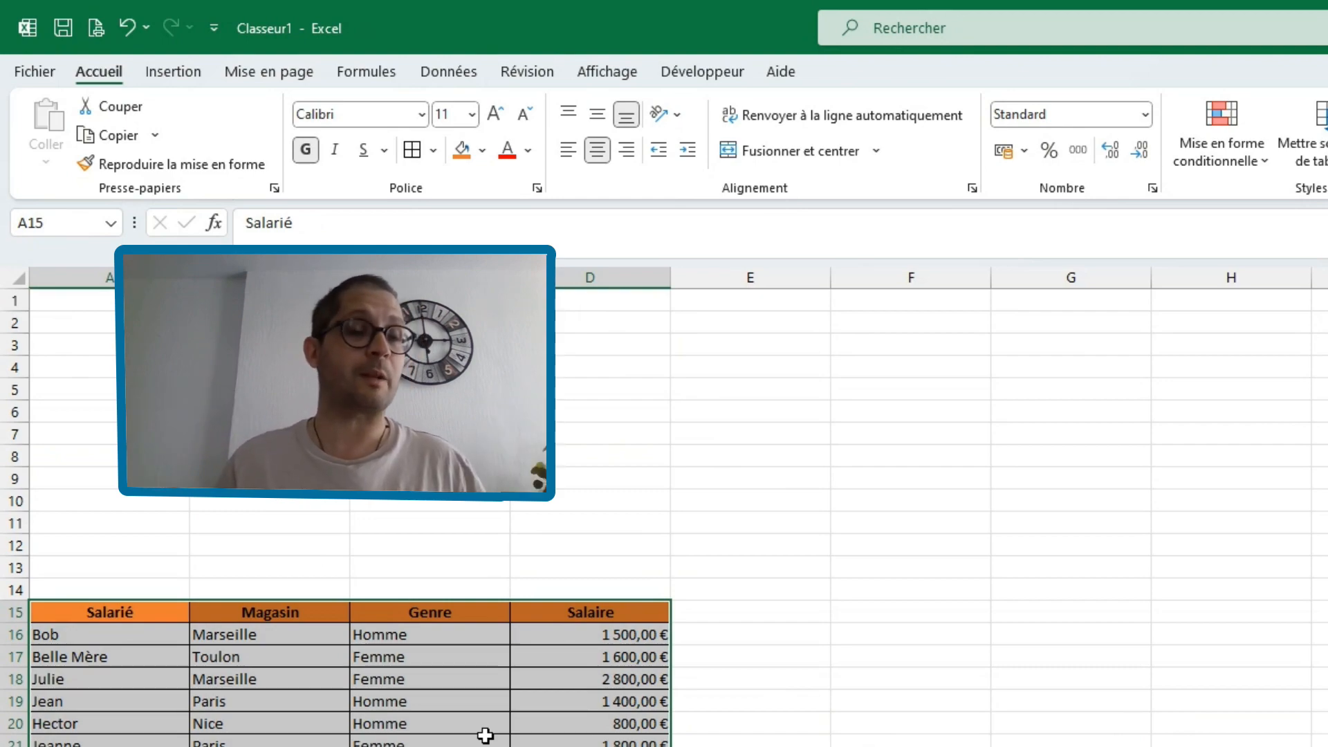
drag(475, 602, 446, 300)
click(543, 657)
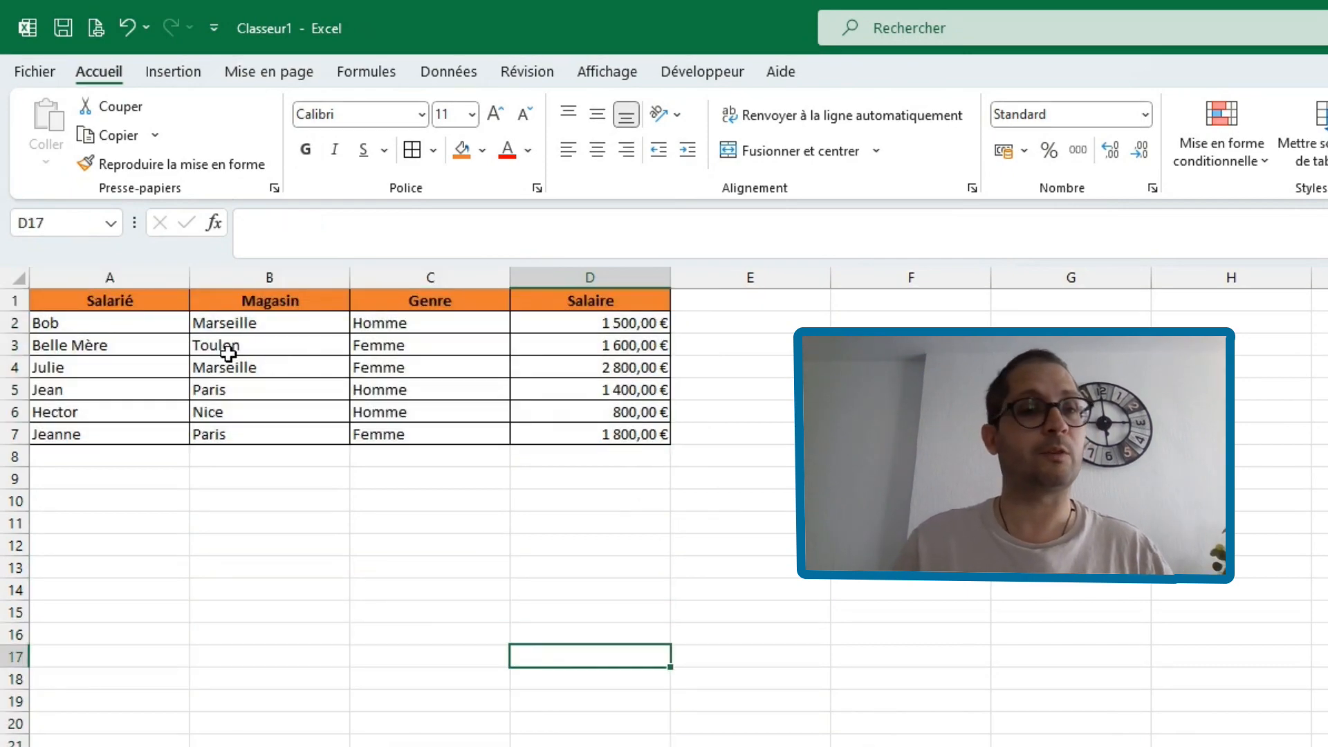
Step: Move the header row A1:D1 to G17:J17, relocate it once more, and undo both moves
drag(115, 303, 1126, 508)
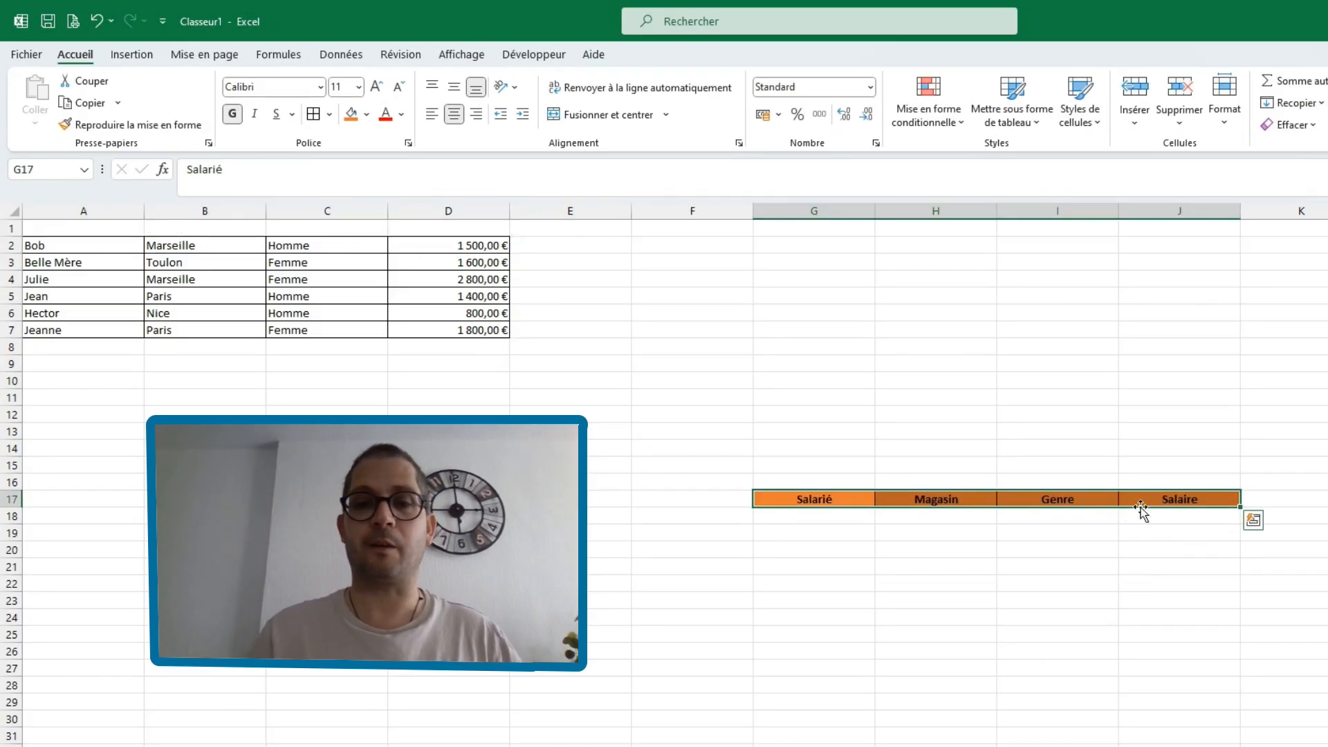
drag(1045, 487, 406, 473)
key(ctrl+z)
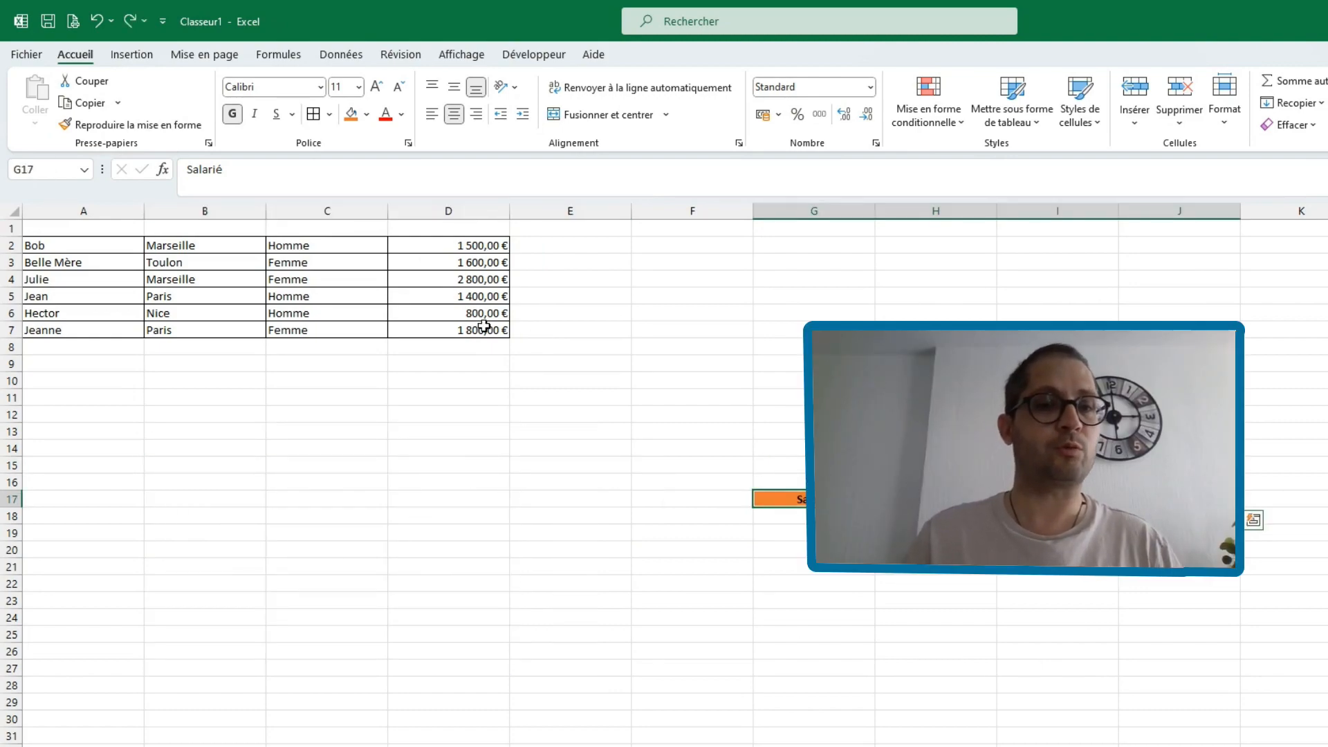
key(ctrl+z)
Step: Move the last salary cell D7 to F17 and undo the move
click(483, 334)
drag(476, 339, 694, 502)
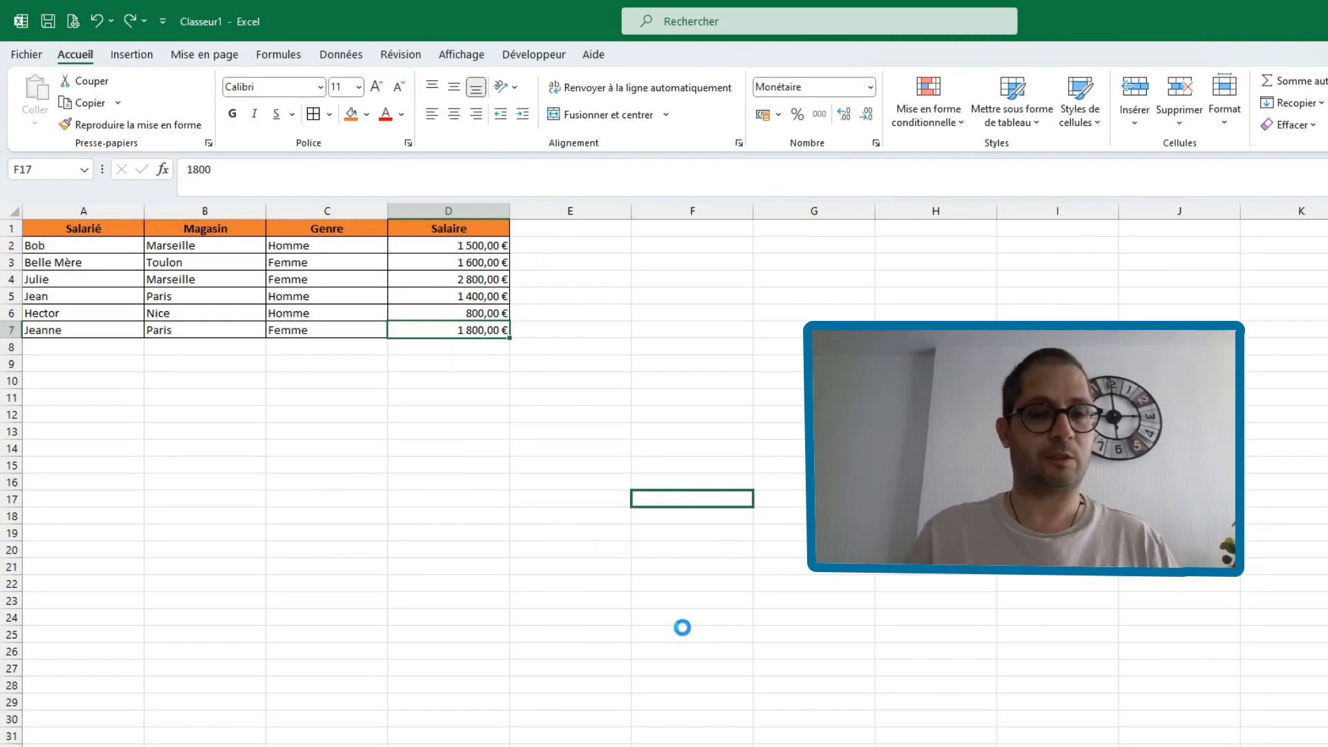
key(ctrl+z)
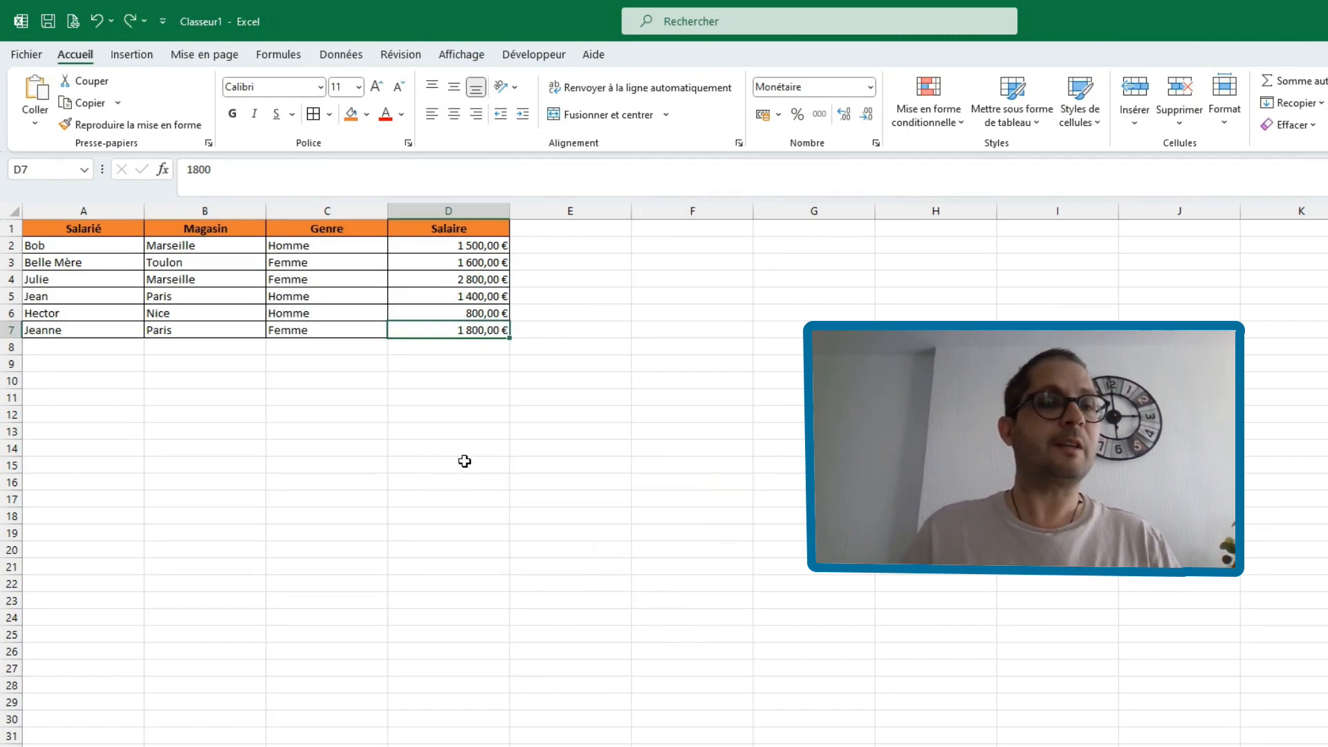
click(464, 461)
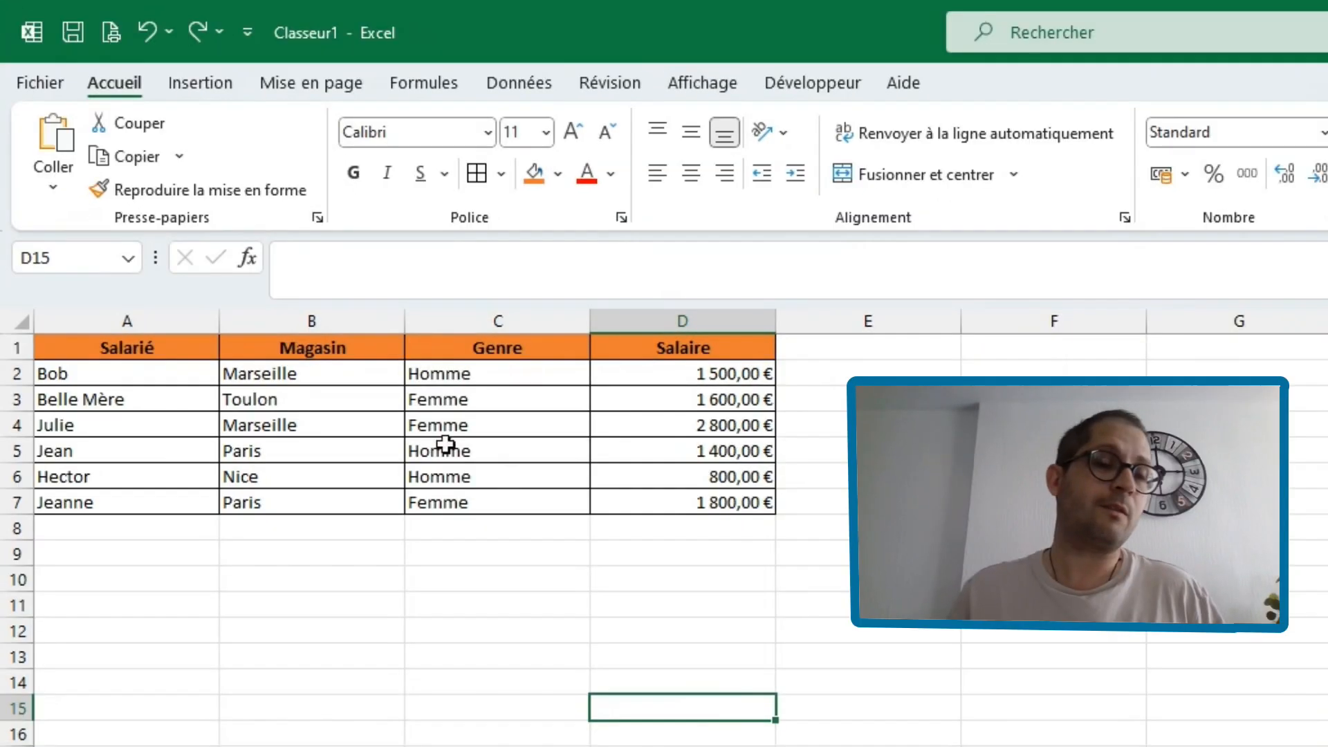
Step: Copy the whole table A1:D7 directly to A17 without using the clipboard, keeping the original in place
click(281, 281)
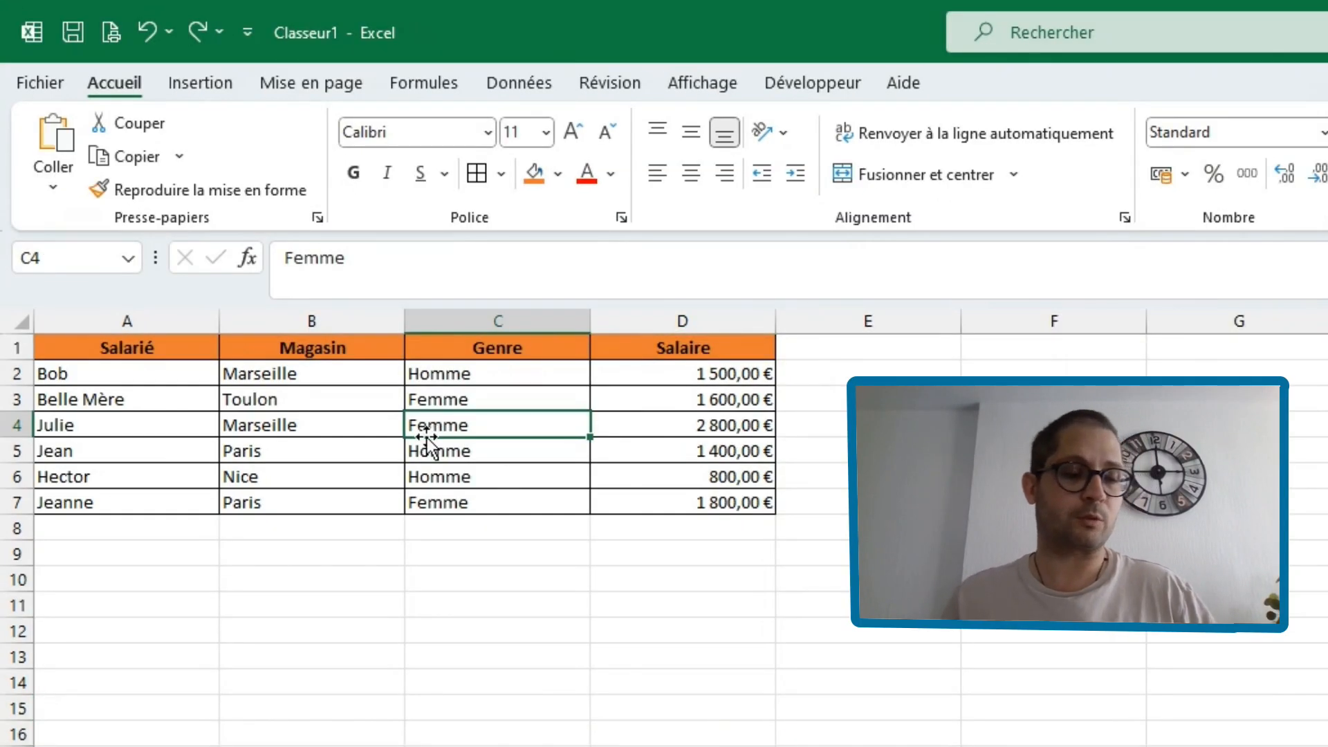
key(ctrl+a)
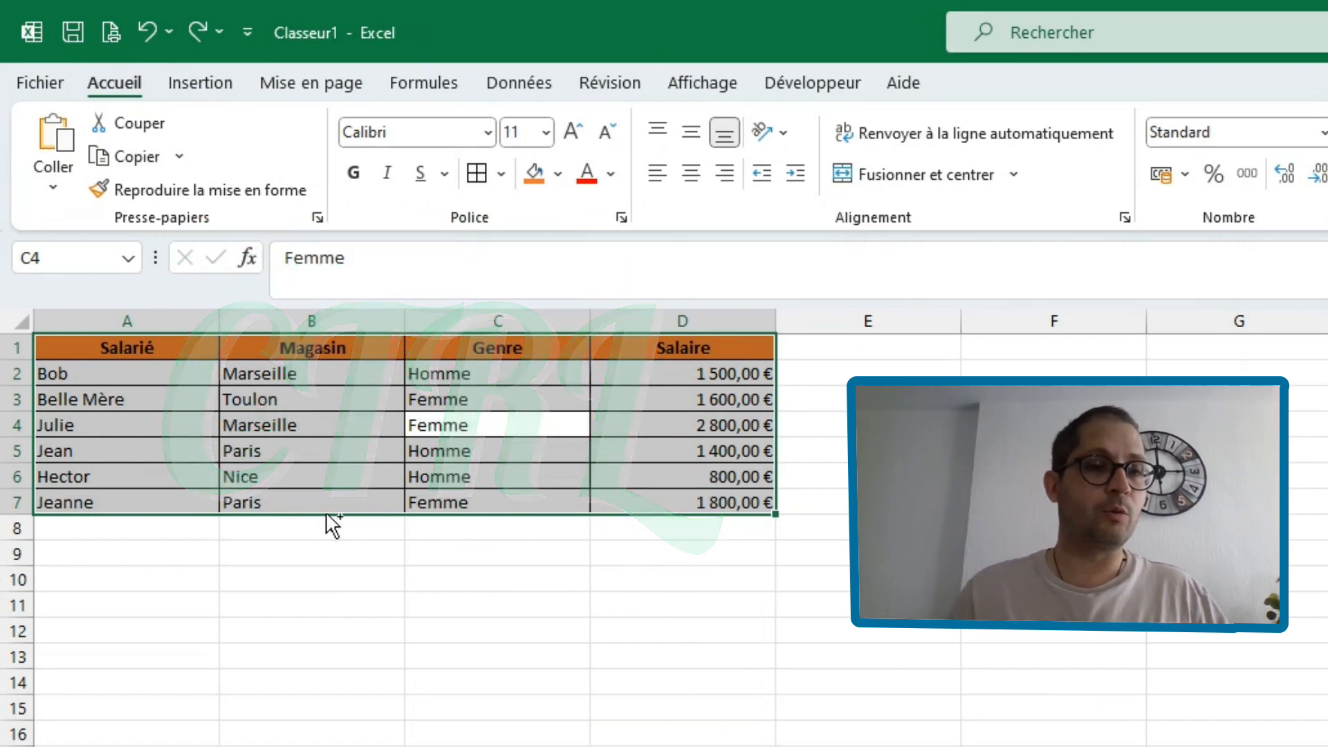
key(ctrl+q)
click(326, 534)
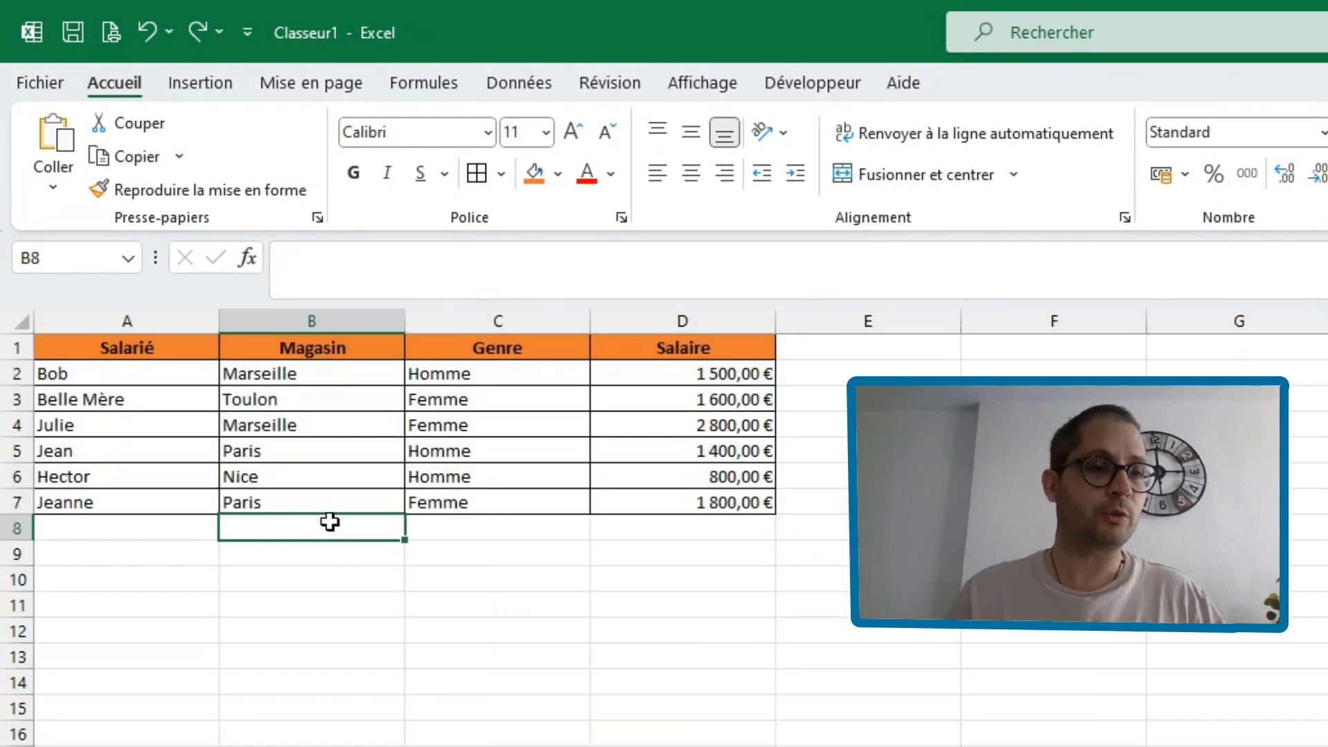
key(ctrl+q)
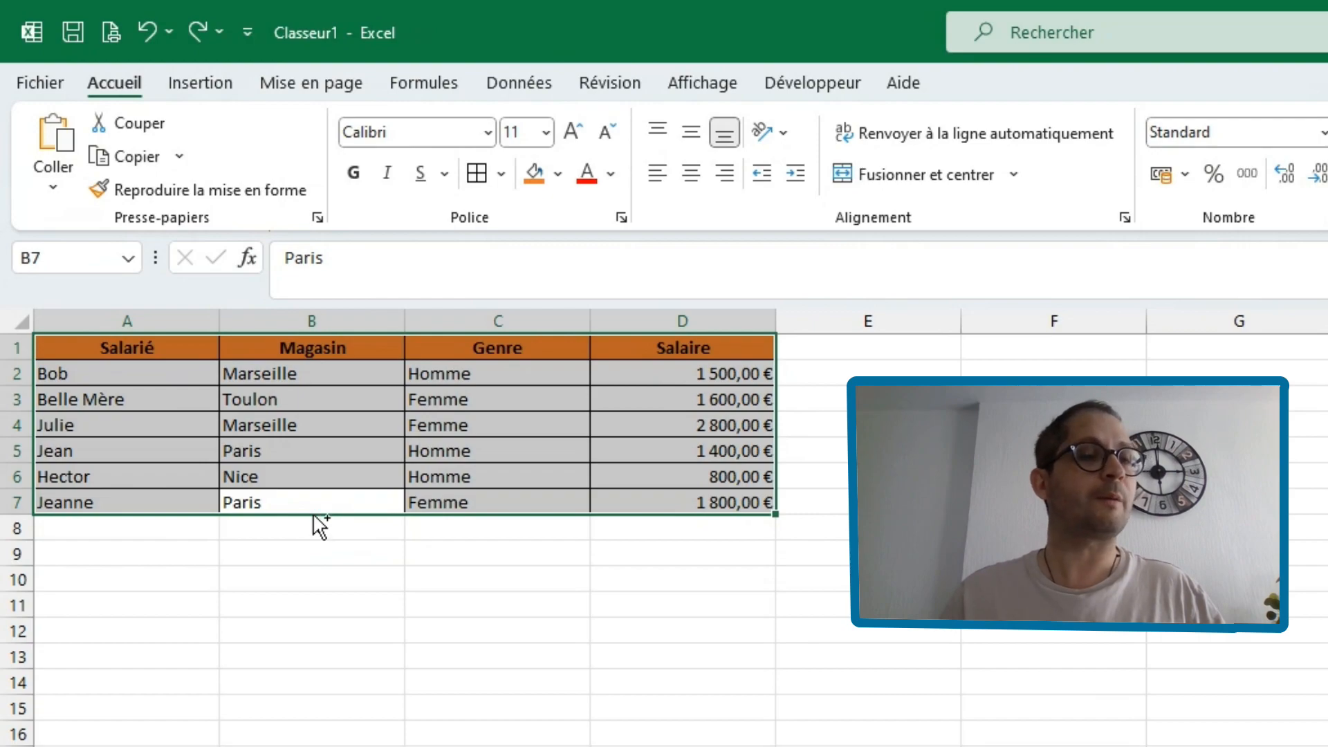
drag(314, 516, 215, 746)
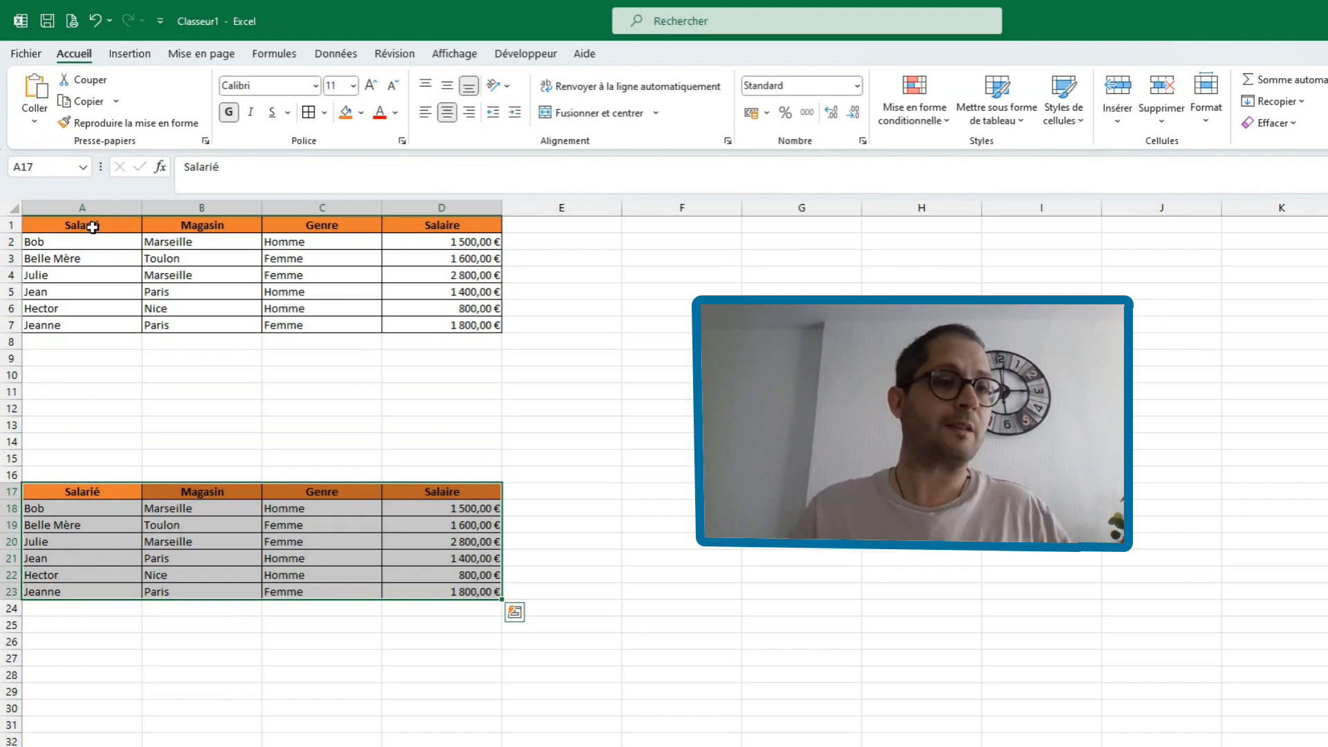
Step: Copy the header row A1:D1 to A12:D12 and the salary cell D23 to F16 and F9
drag(92, 227, 433, 411)
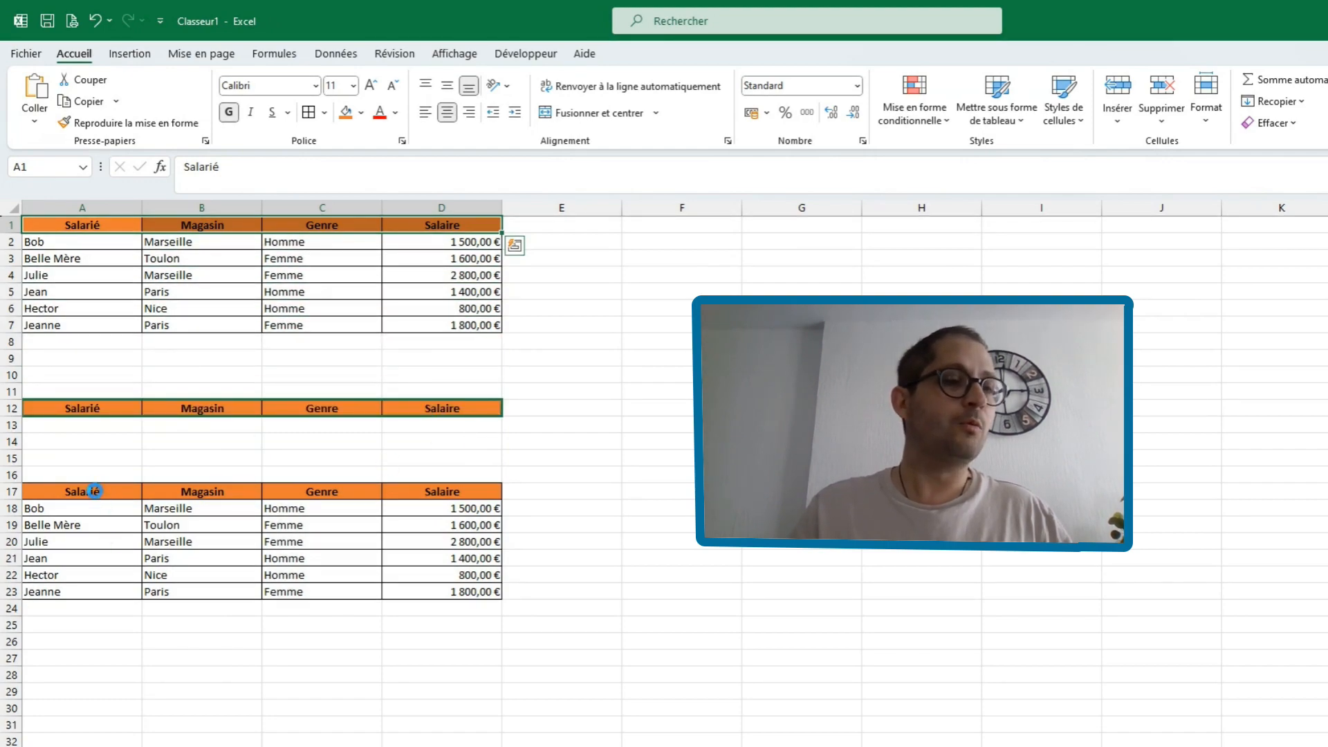
click(448, 592)
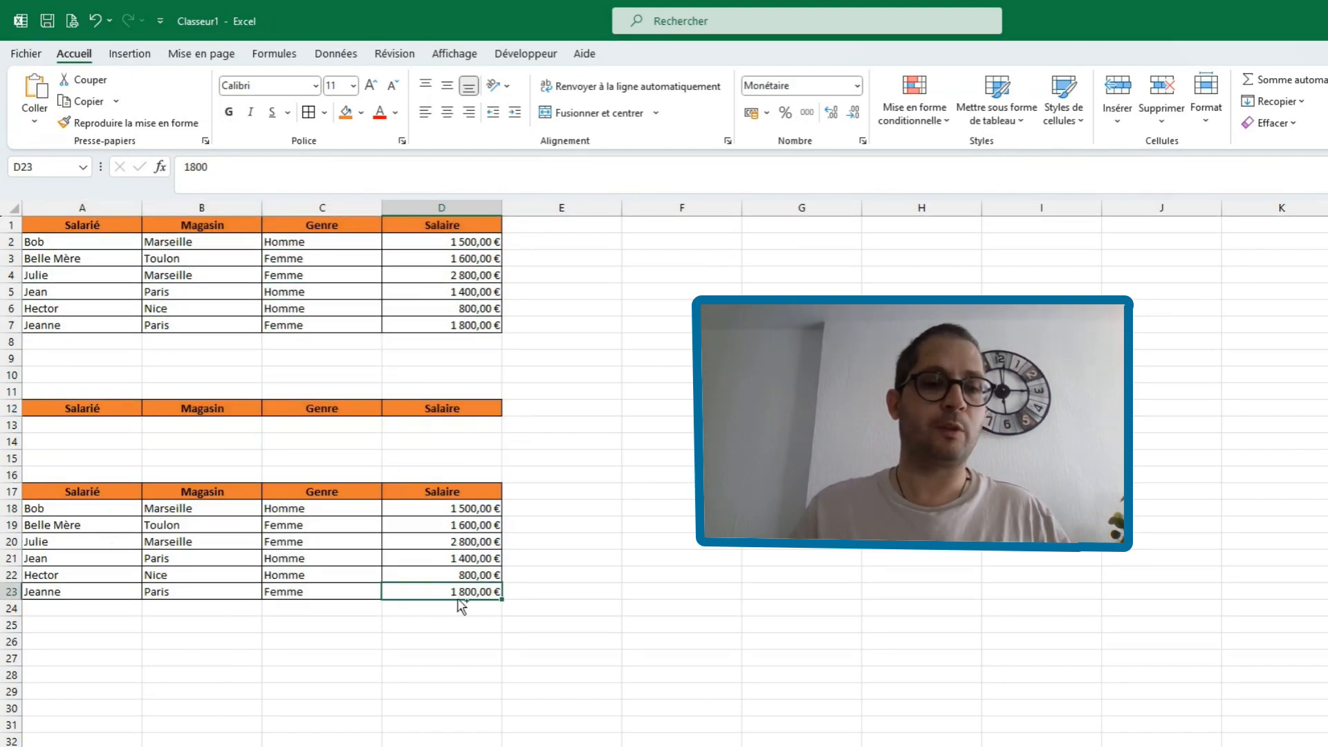
drag(460, 601, 720, 359)
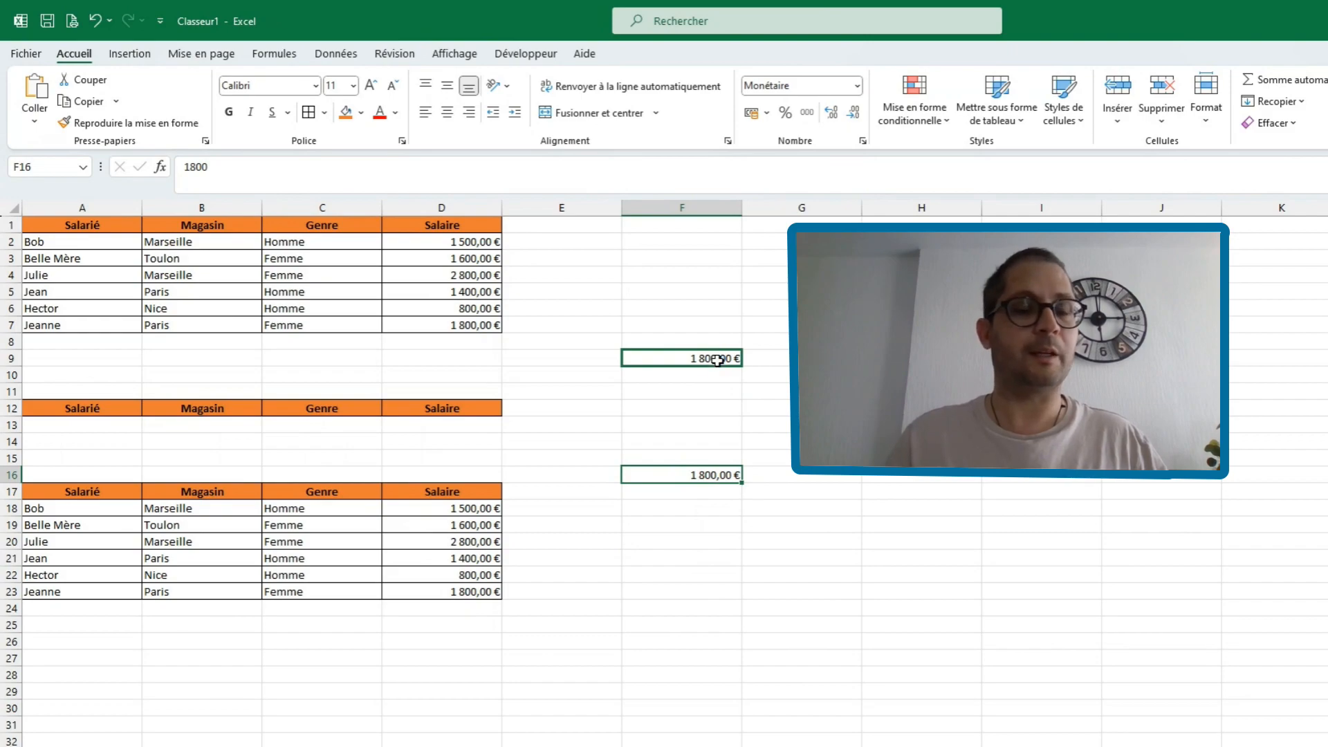
click(718, 360)
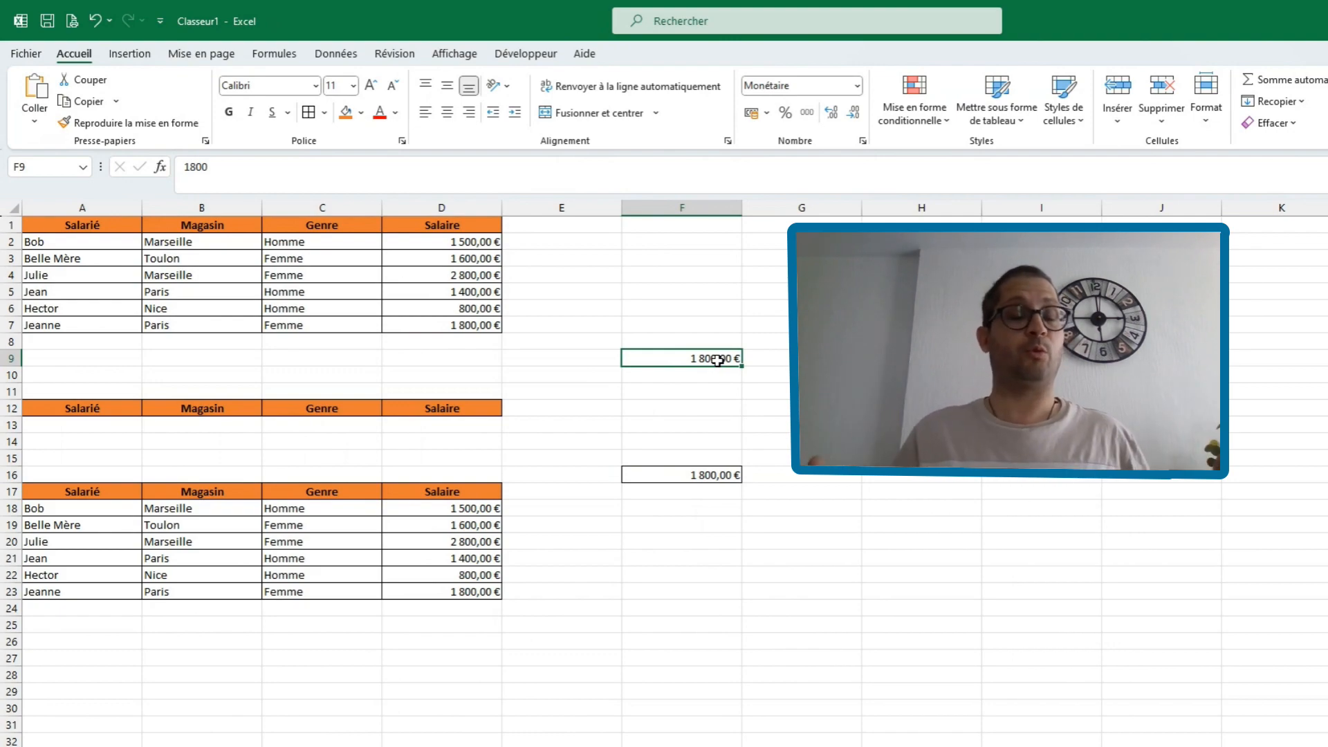
Step: Select the whole original table A1:D7
click(135, 292)
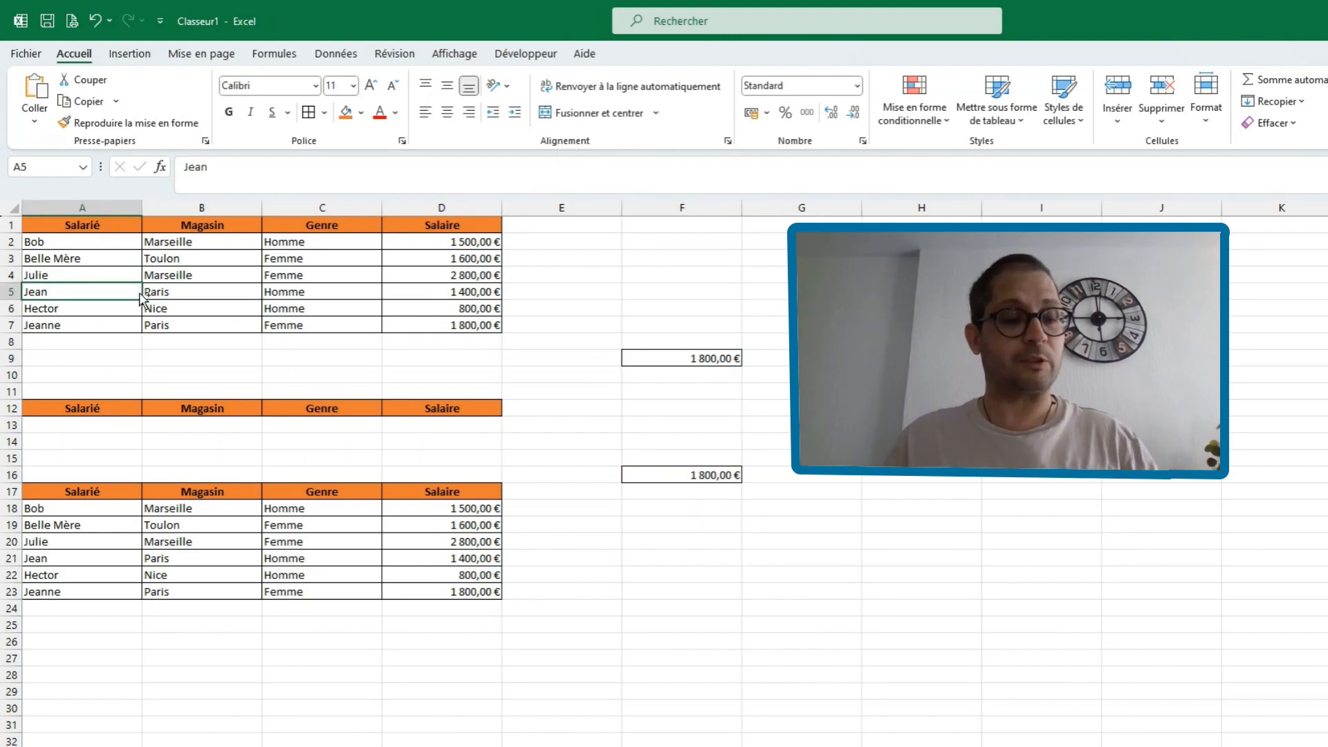
key(ctrl+a)
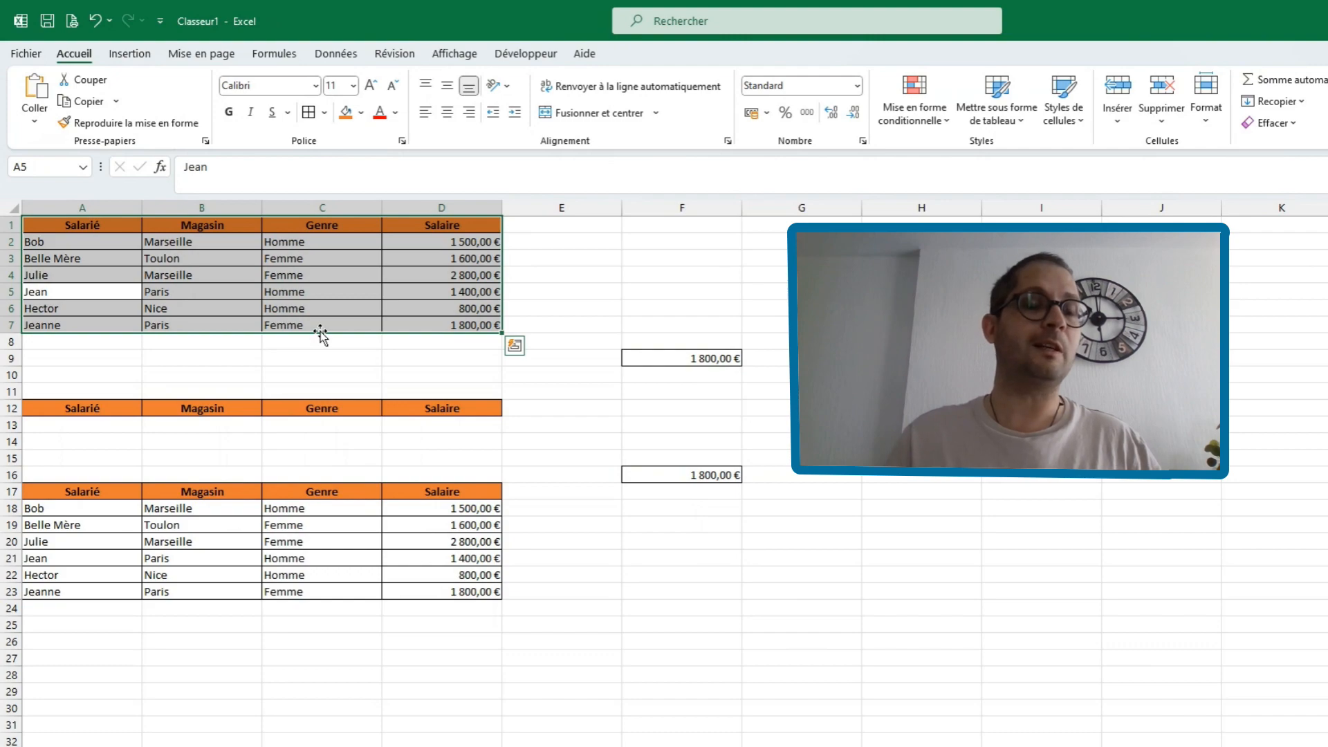